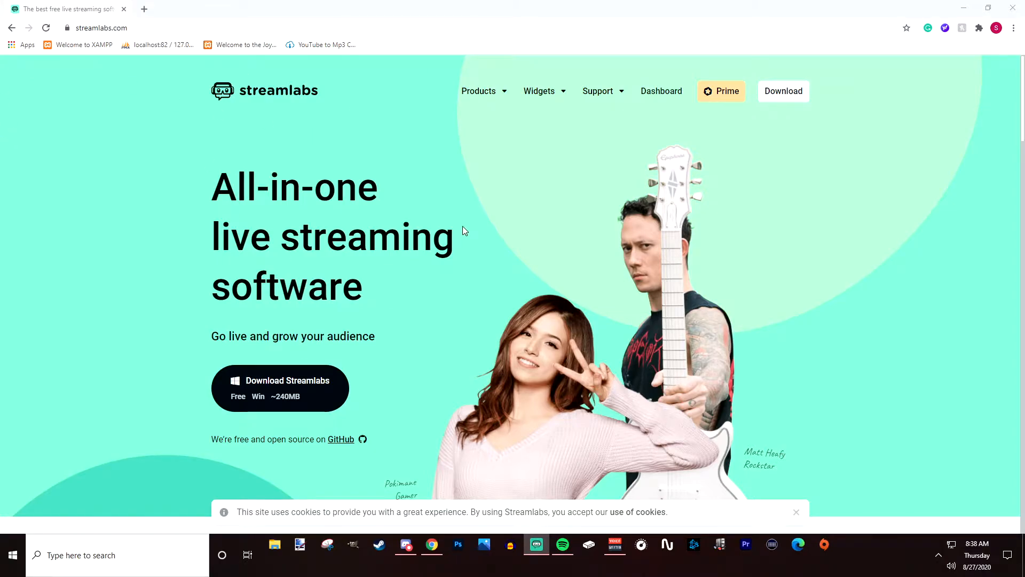
# Open the Alert Box page from the Streamlabs dashboard and look over its global settings.
pyautogui.click(663, 92)
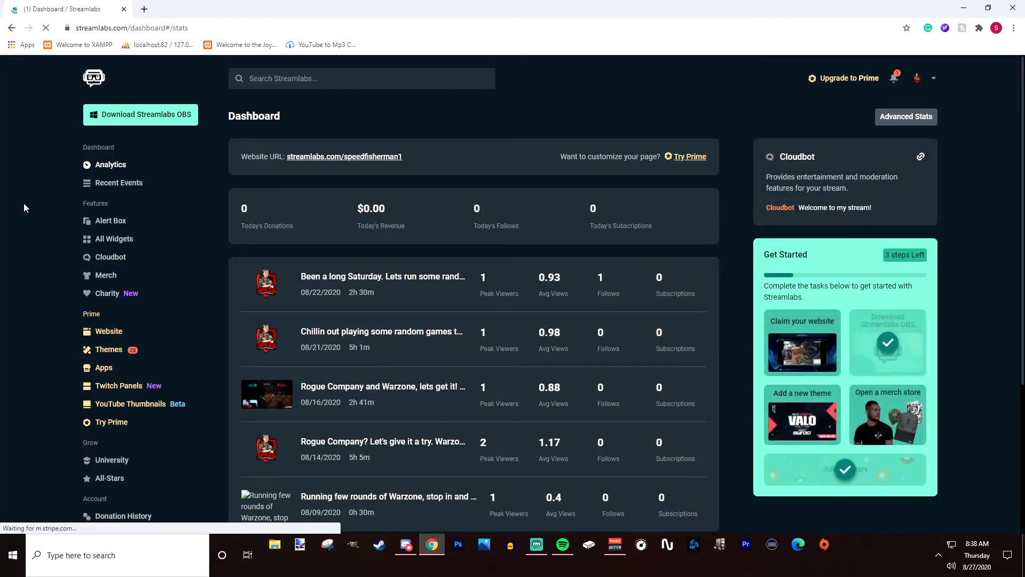
pyautogui.click(110, 221)
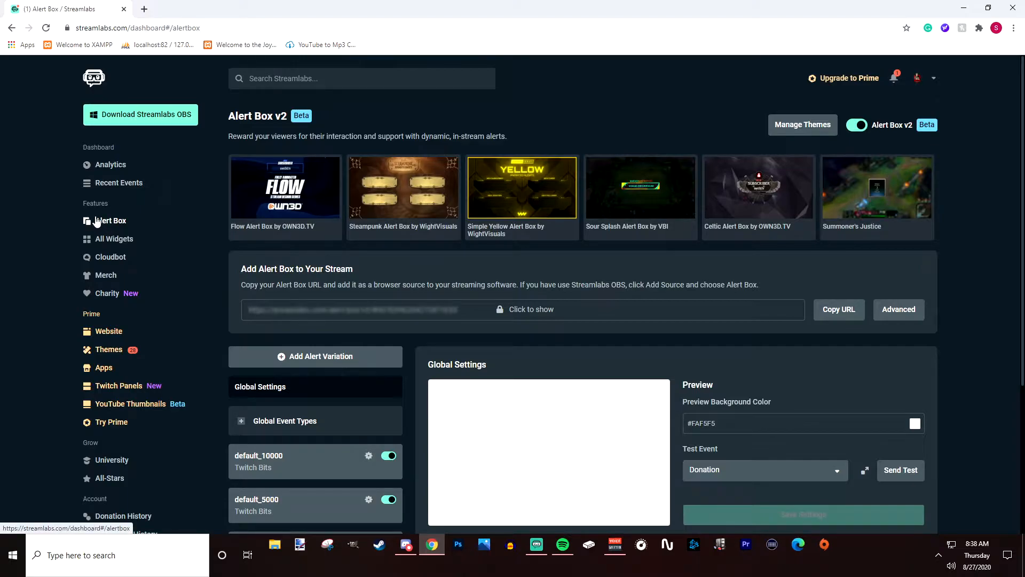
pyautogui.scroll(-1, 243, 303)
pyautogui.scroll(1, 687, 397)
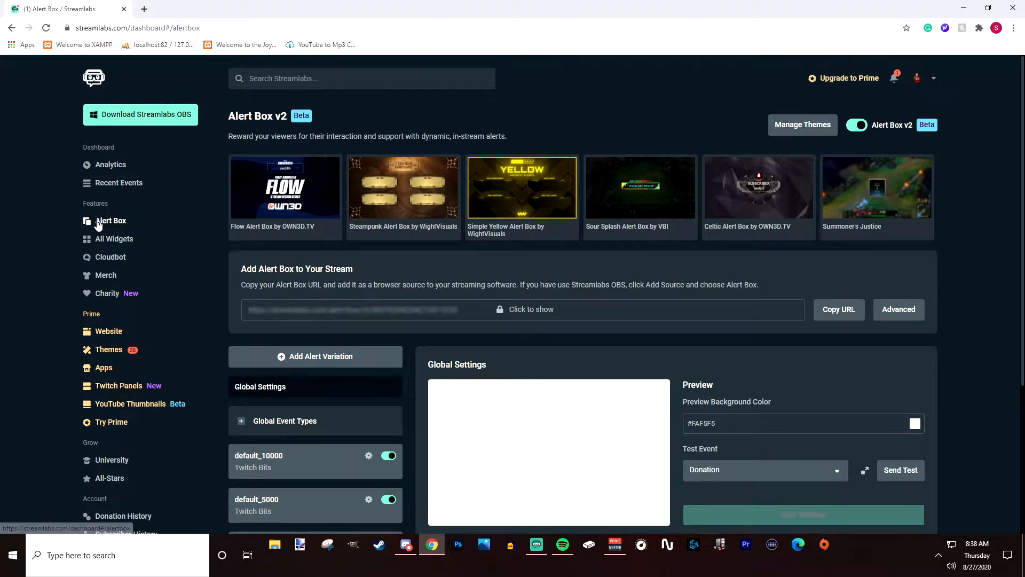
pyautogui.scroll(-2, 353, 336)
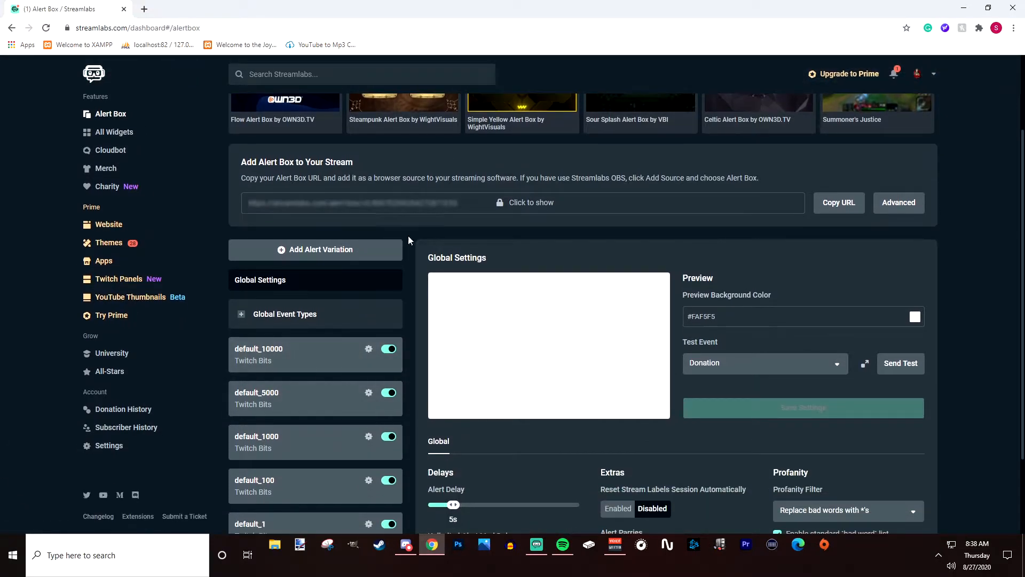
pyautogui.scroll(-2, 510, 308)
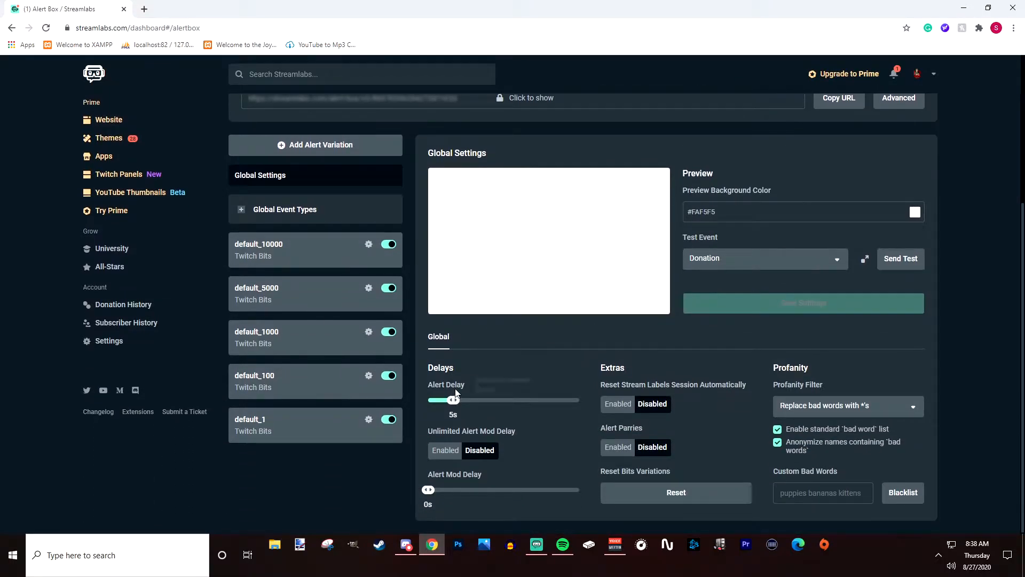
pyautogui.scroll(2, 327, 264)
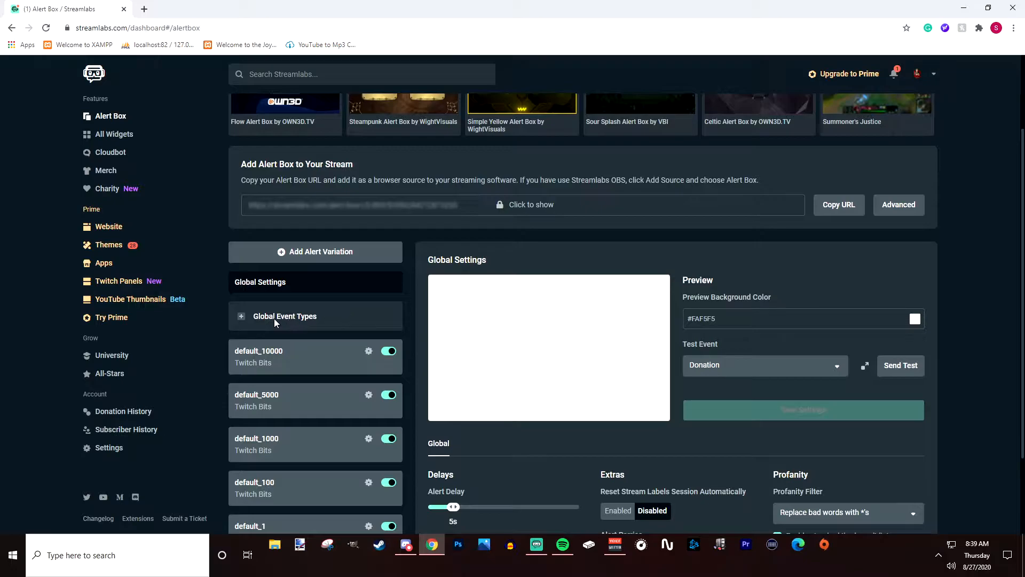
# Expand the Global Event Types list and look through the available alert events.
pyautogui.click(239, 317)
pyautogui.scroll(-4, 267, 325)
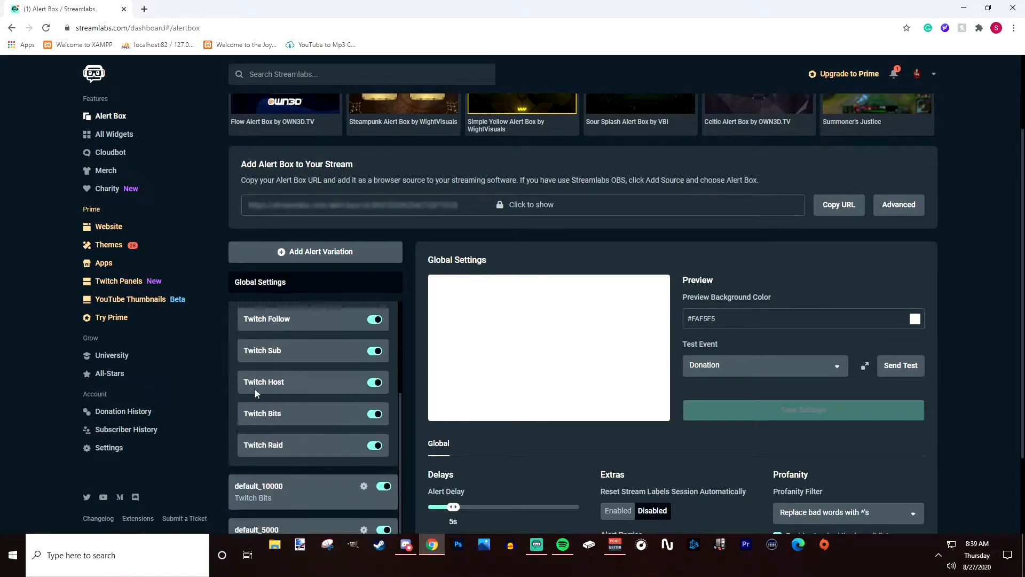
pyautogui.scroll(4, 255, 393)
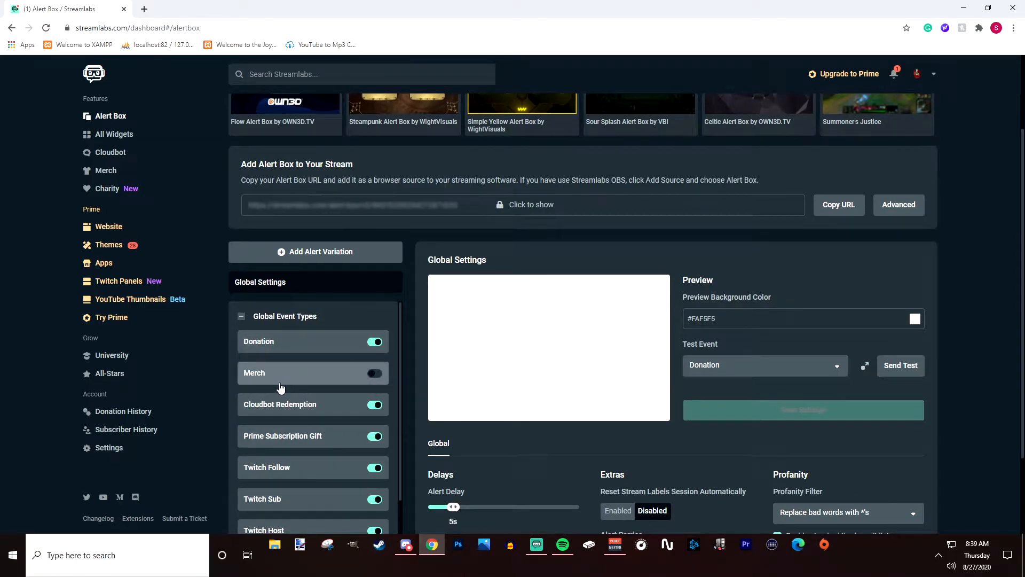
pyautogui.scroll(-3, 280, 395)
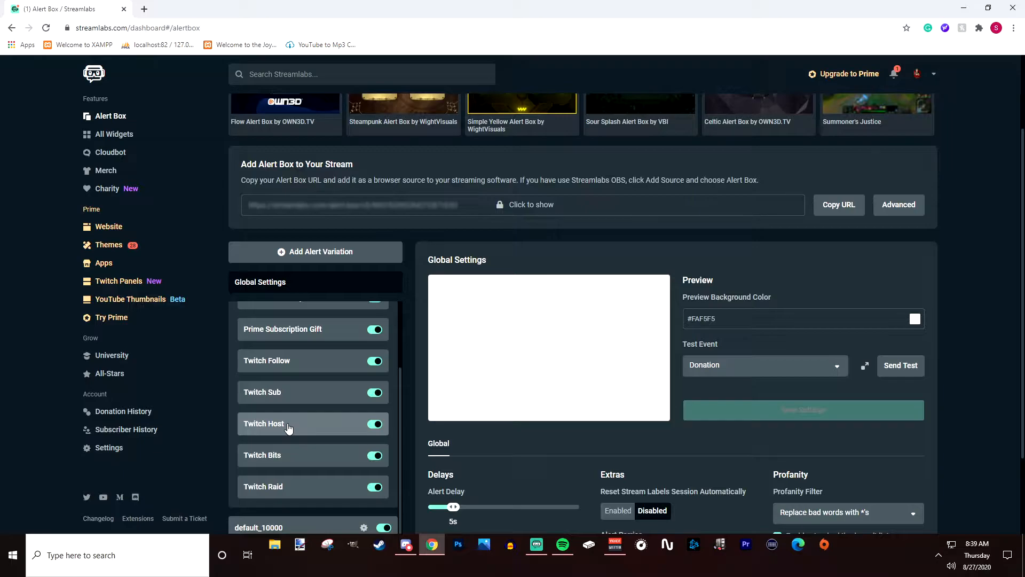
pyautogui.scroll(-1, 601, 363)
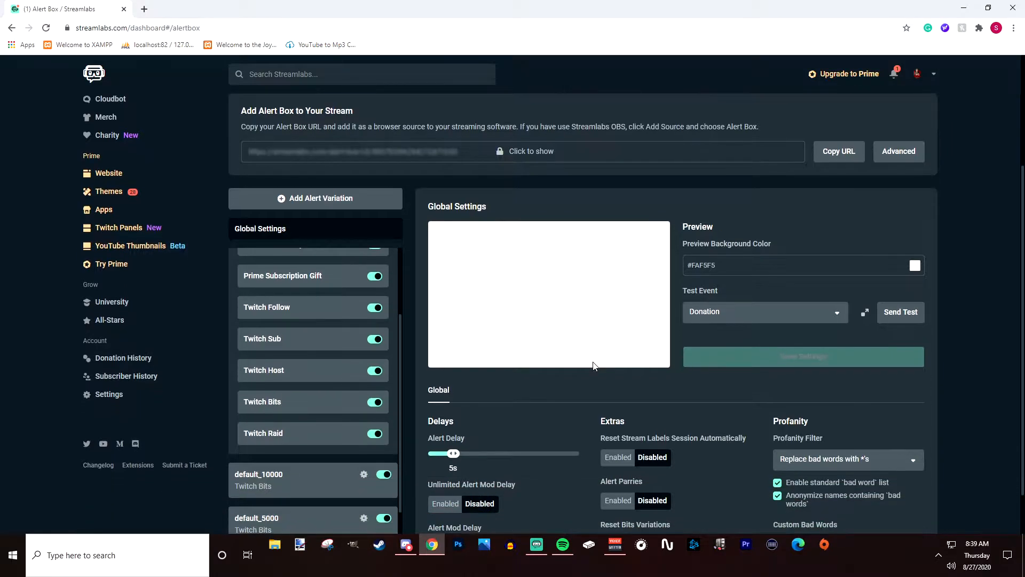
pyautogui.scroll(-1, 507, 310)
pyautogui.scroll(3, 267, 299)
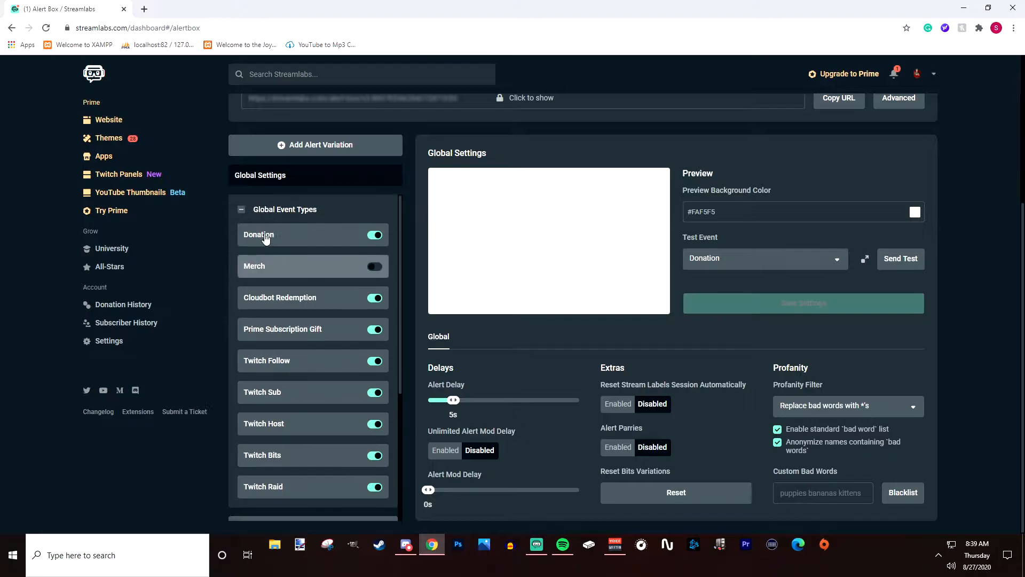
# Open the Donation alert's settings and send a test donation to preview the alert.
pyautogui.click(267, 236)
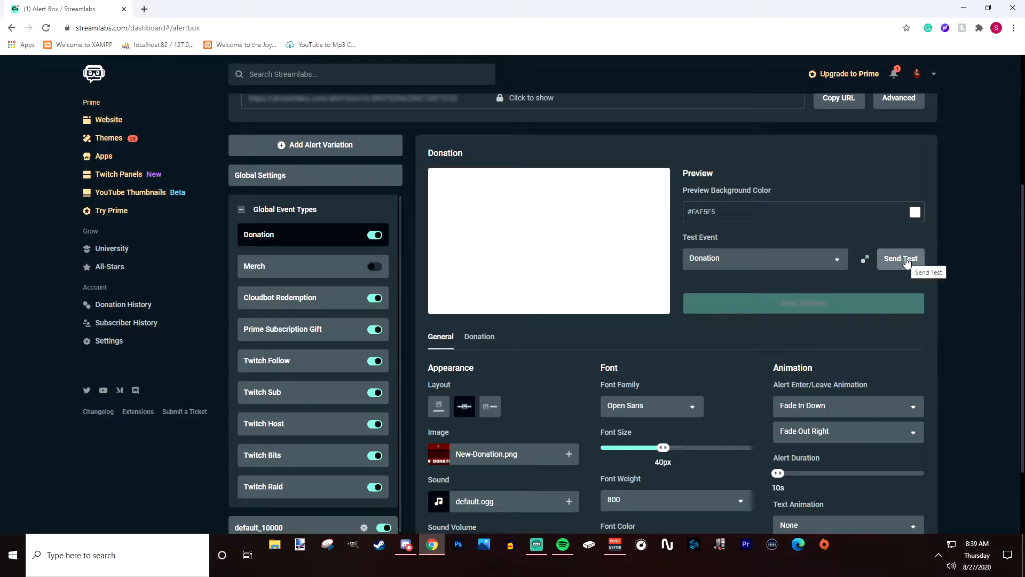
pyautogui.scroll(-2, 520, 370)
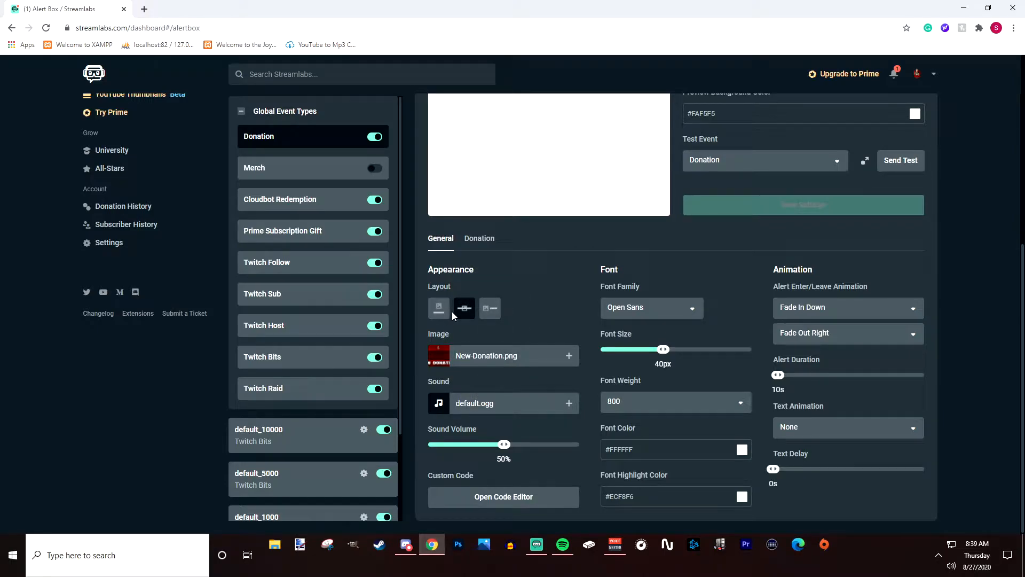
pyautogui.scroll(1, 854, 194)
pyautogui.click(893, 214)
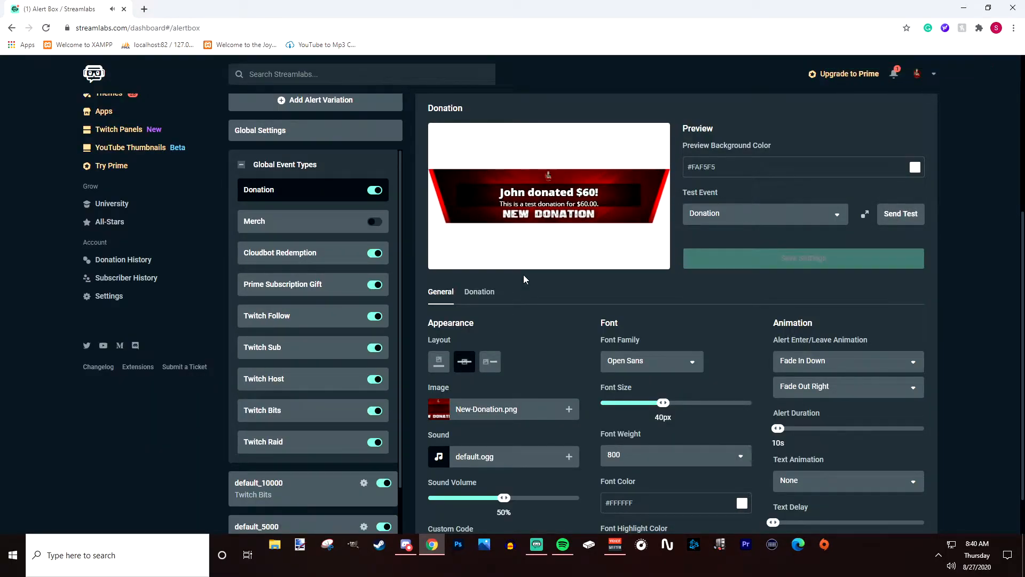
# Try the donation alert layout with the text below the image, saving it and sending a test.
pyautogui.click(437, 363)
pyautogui.click(771, 259)
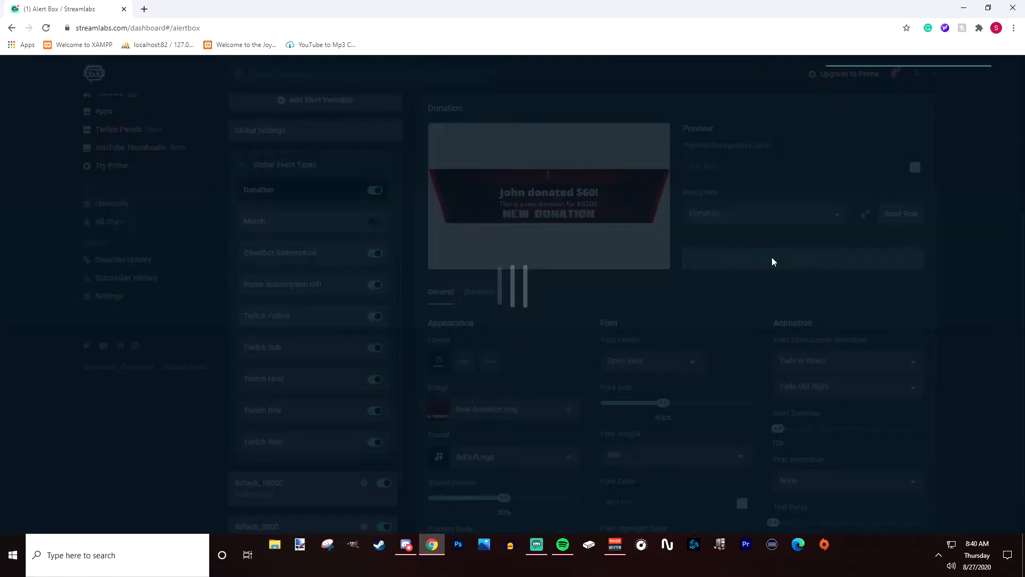
pyautogui.click(901, 214)
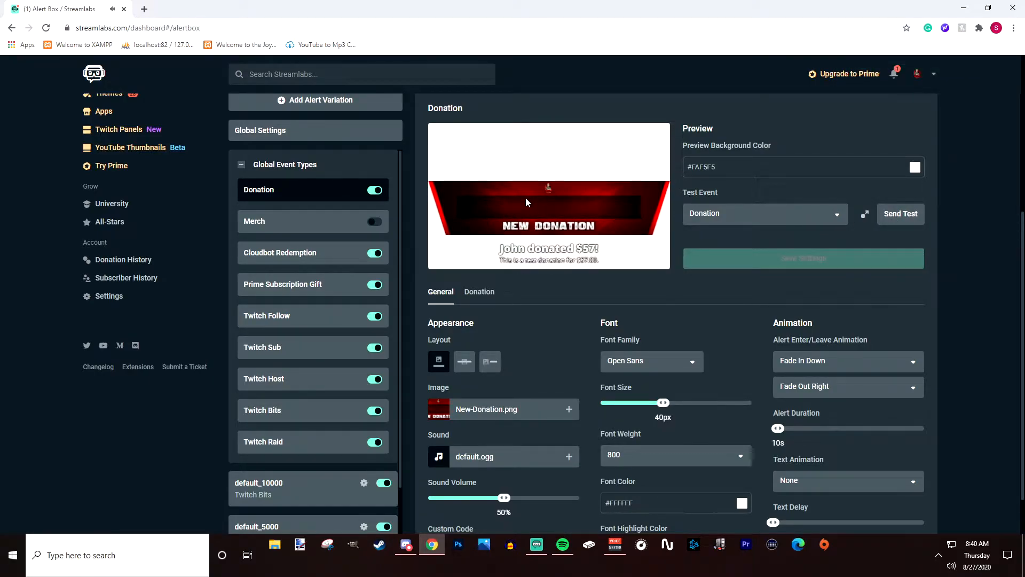
# Set the donation alert's layout to text over the image and save the settings.
pyautogui.click(465, 362)
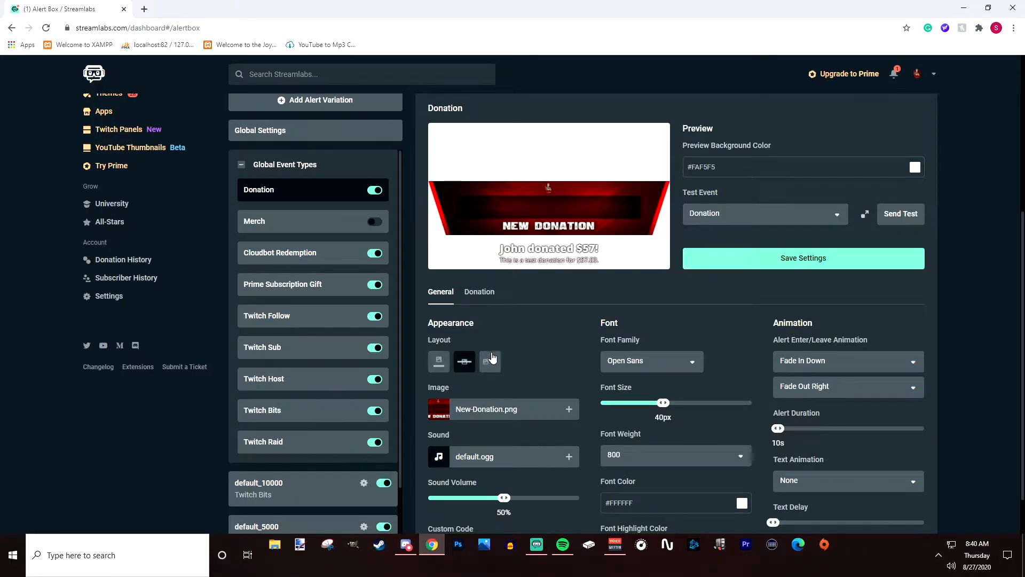
pyautogui.click(775, 258)
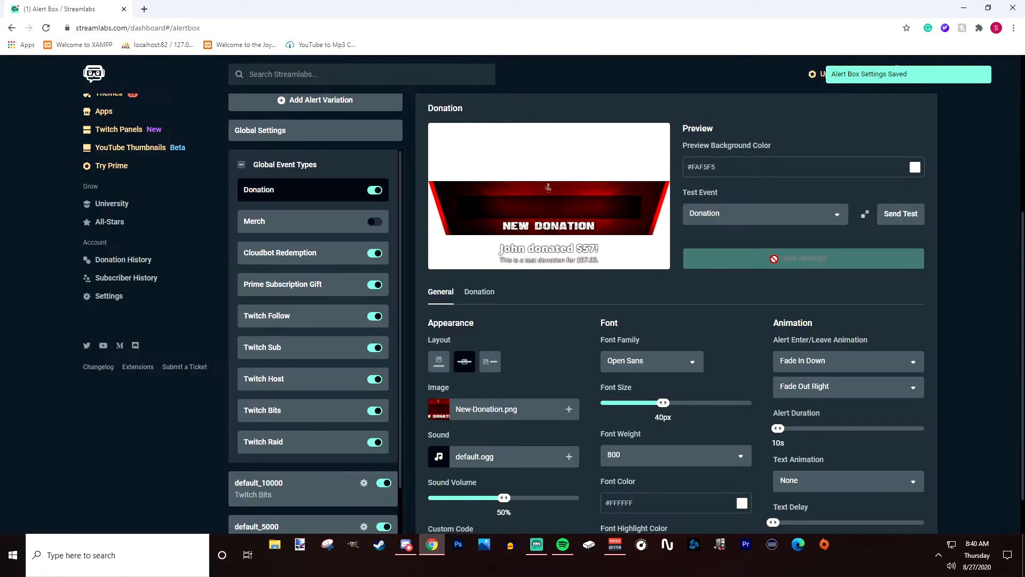
# View the media galleries for the donation alert's image and sound, and close them without selecting a file.
pyautogui.scroll(-1, 600, 319)
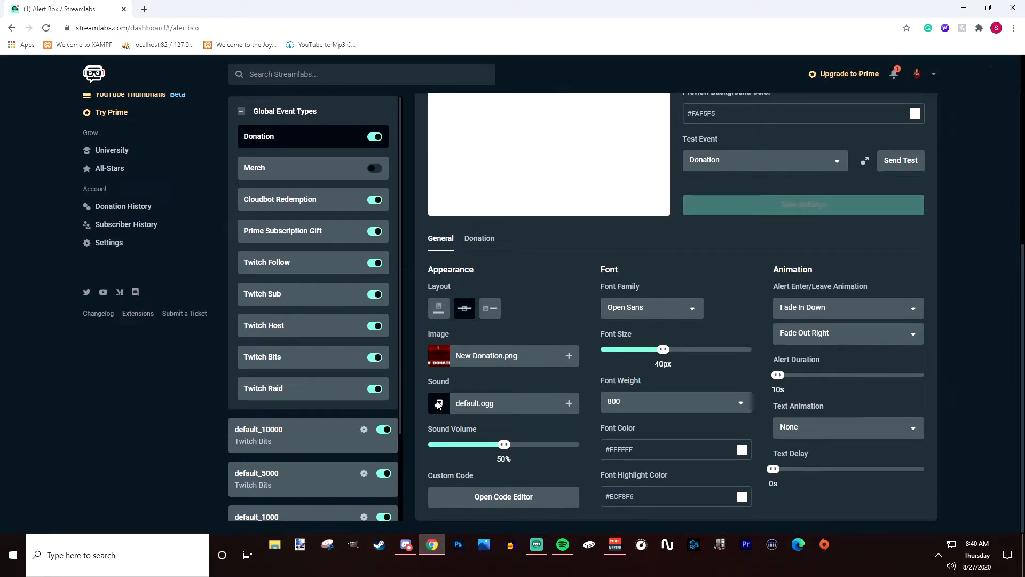
pyautogui.click(569, 356)
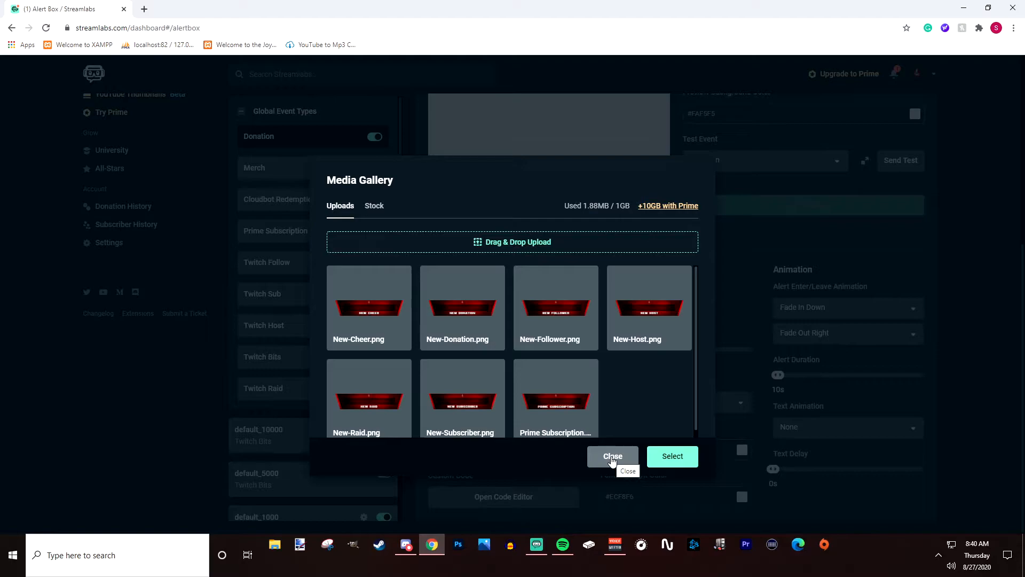
pyautogui.click(498, 245)
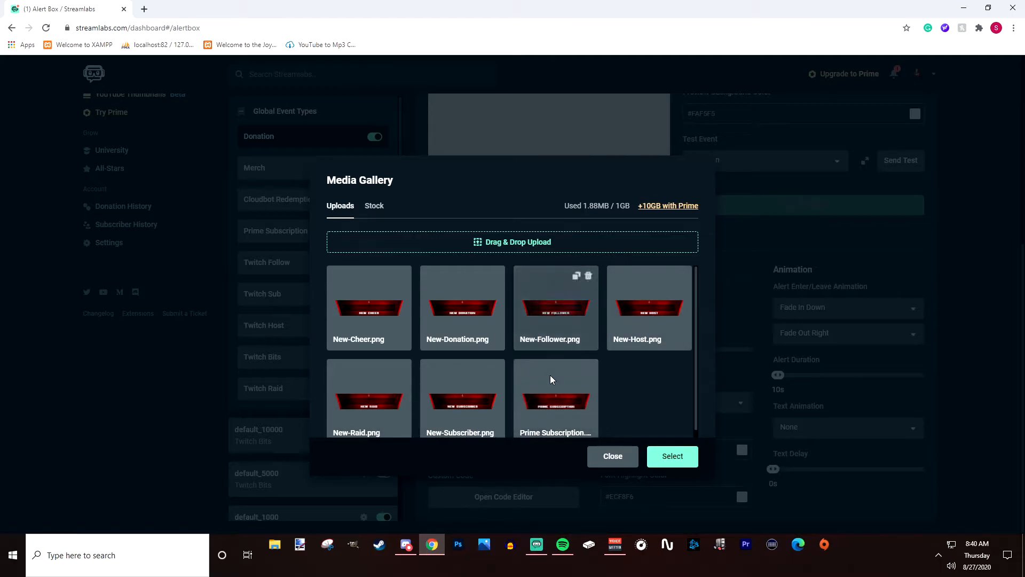
pyautogui.click(608, 460)
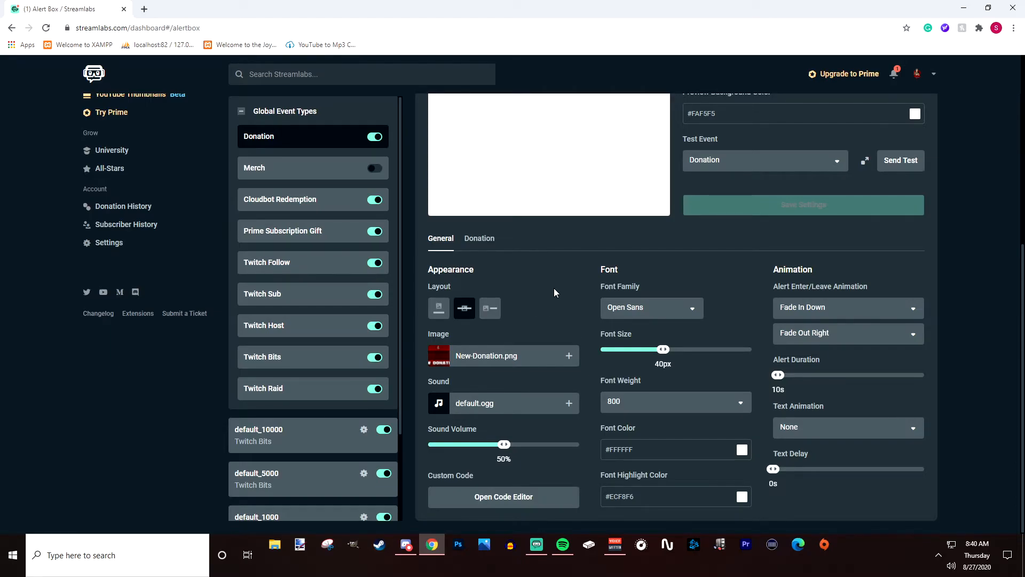
pyautogui.click(569, 404)
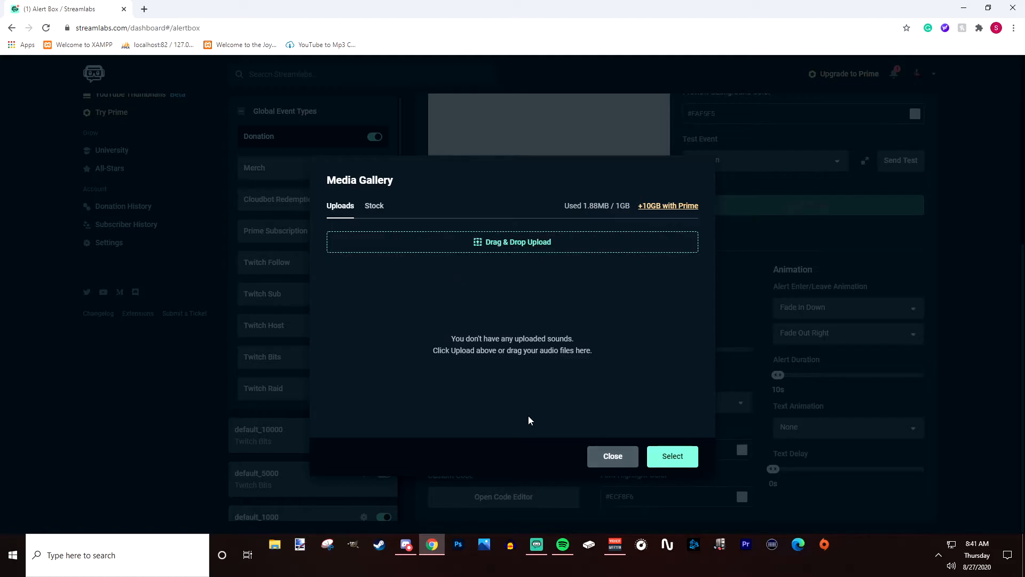
pyautogui.click(607, 457)
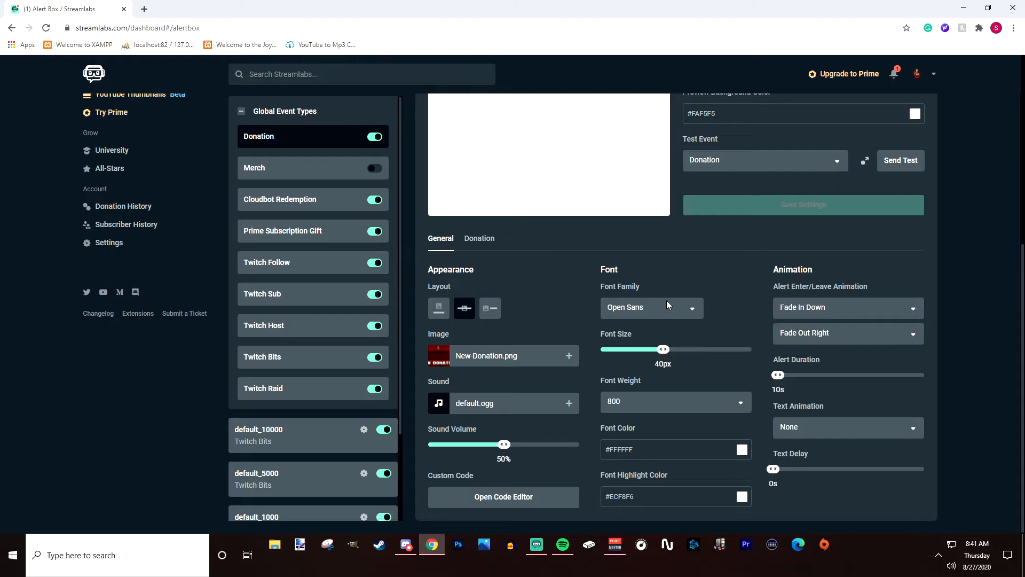
# View the font family choices for the donation alert and close the list without selecting one.
pyautogui.moveTo(640, 289)
pyautogui.click(655, 315)
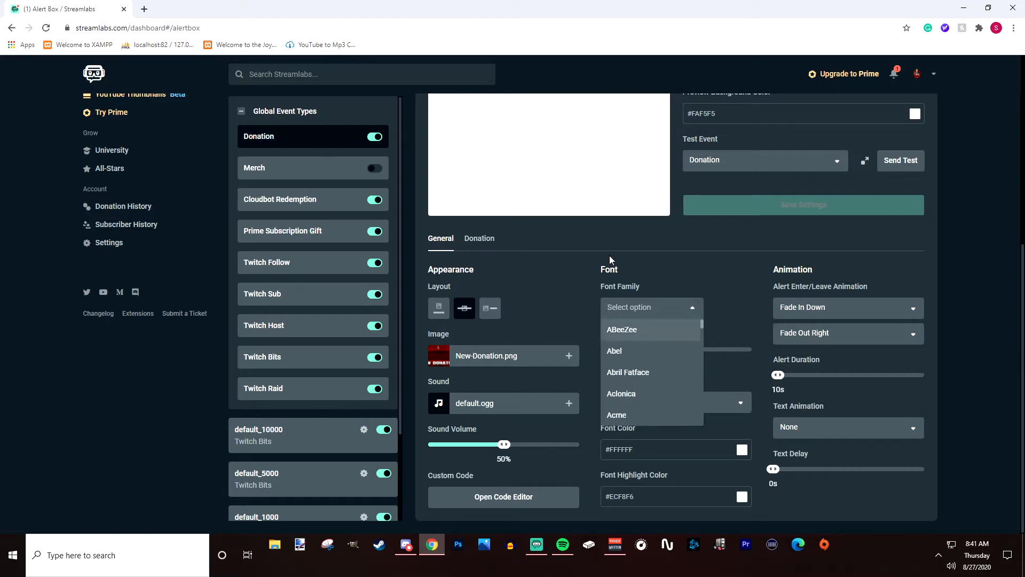
pyautogui.click(555, 247)
pyautogui.scroll(2, 641, 224)
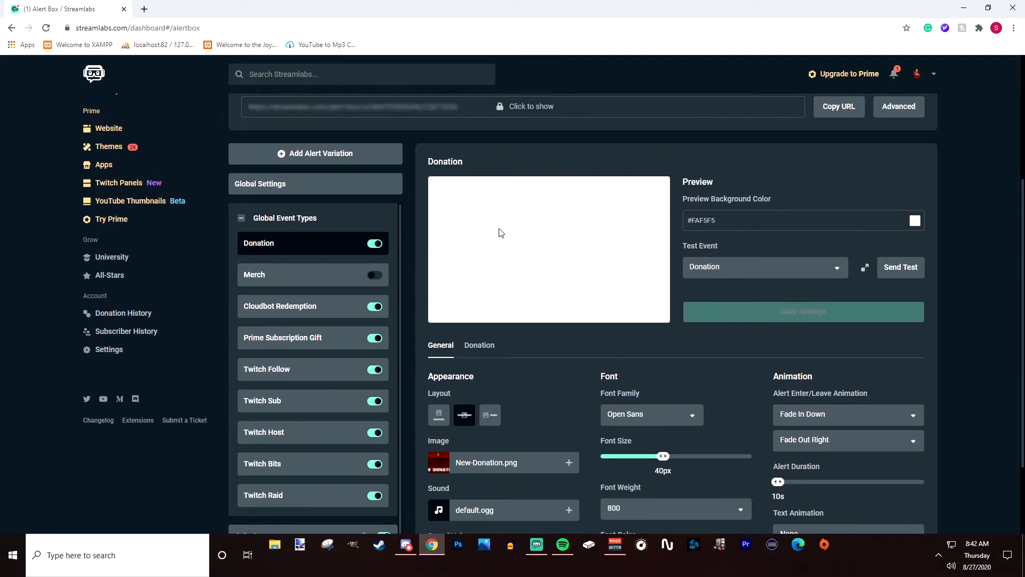
pyautogui.scroll(-2, 549, 272)
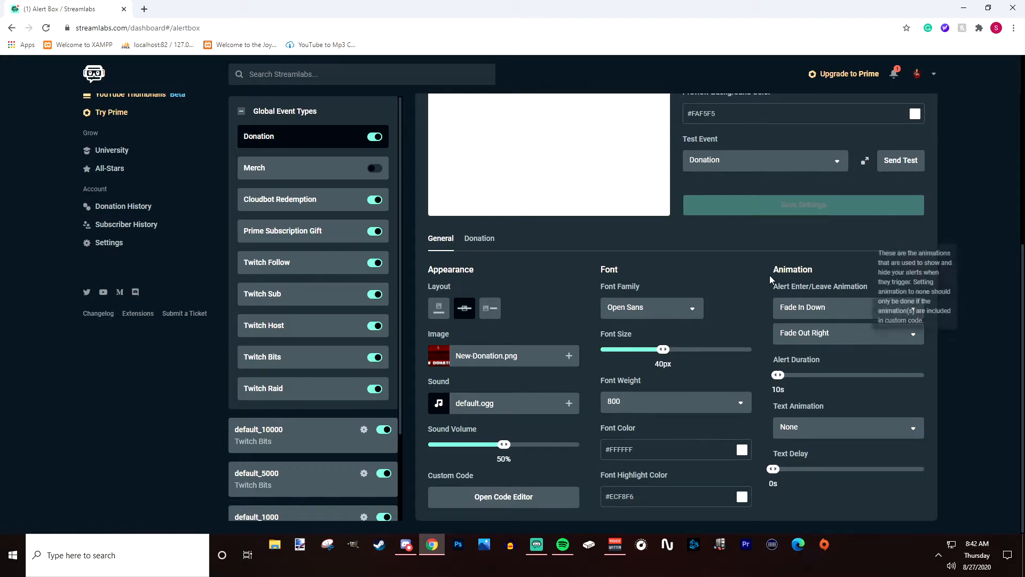
# Send a test donation to check the alert's enter and leave animations, and read the Text Delay description.
pyautogui.scroll(1, 730, 277)
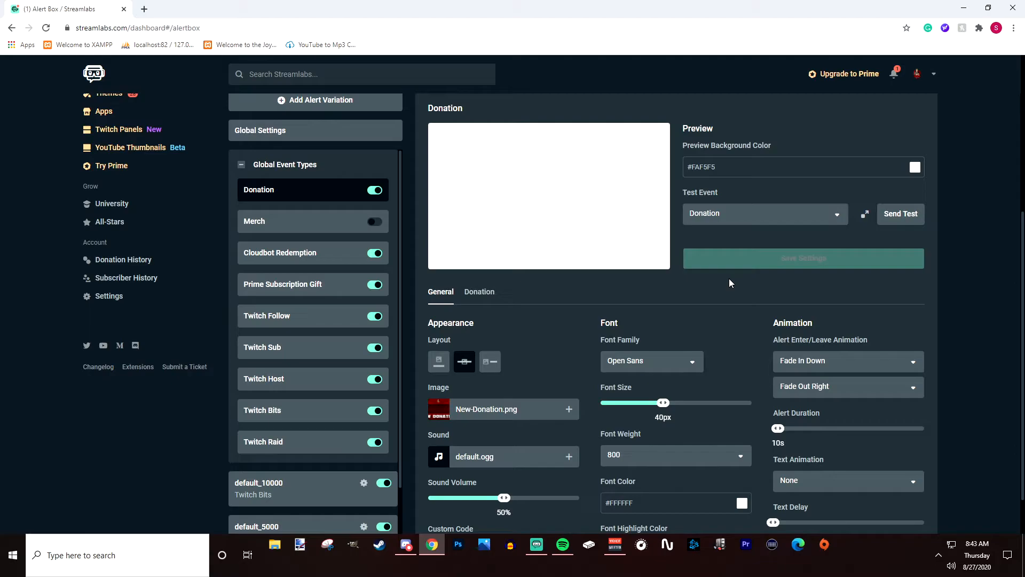
pyautogui.click(898, 216)
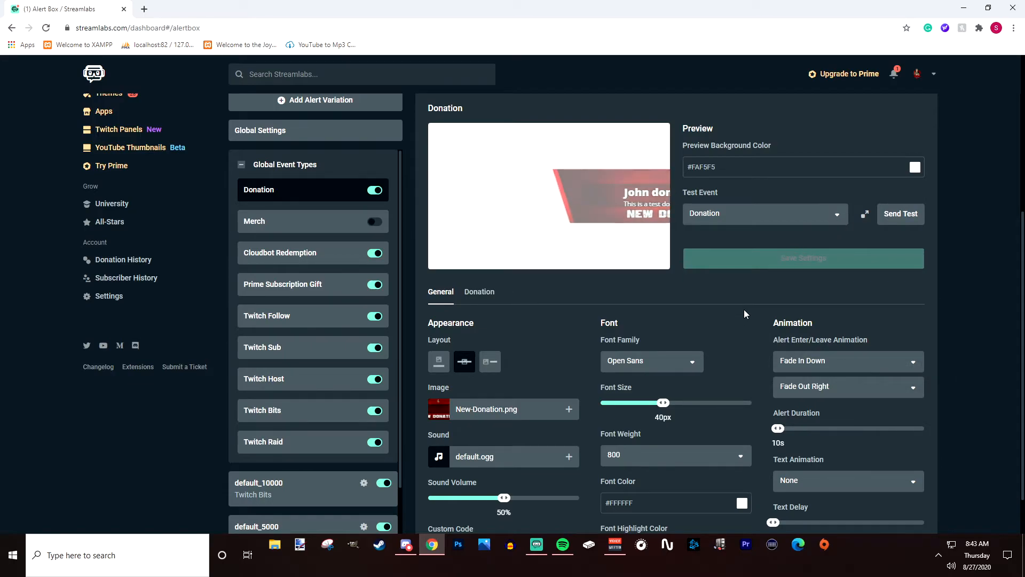
pyautogui.scroll(-1, 724, 326)
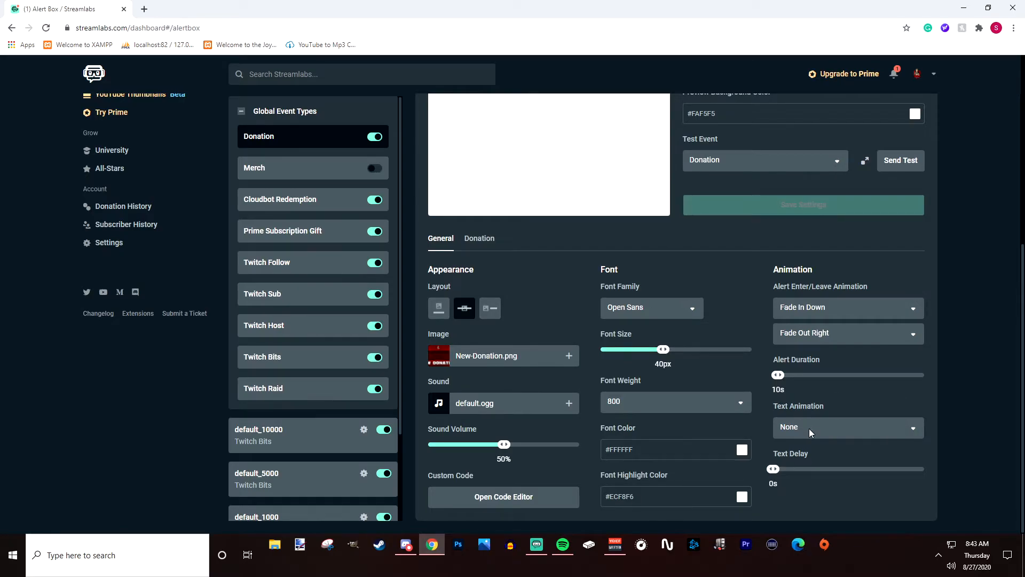
pyautogui.moveTo(798, 459)
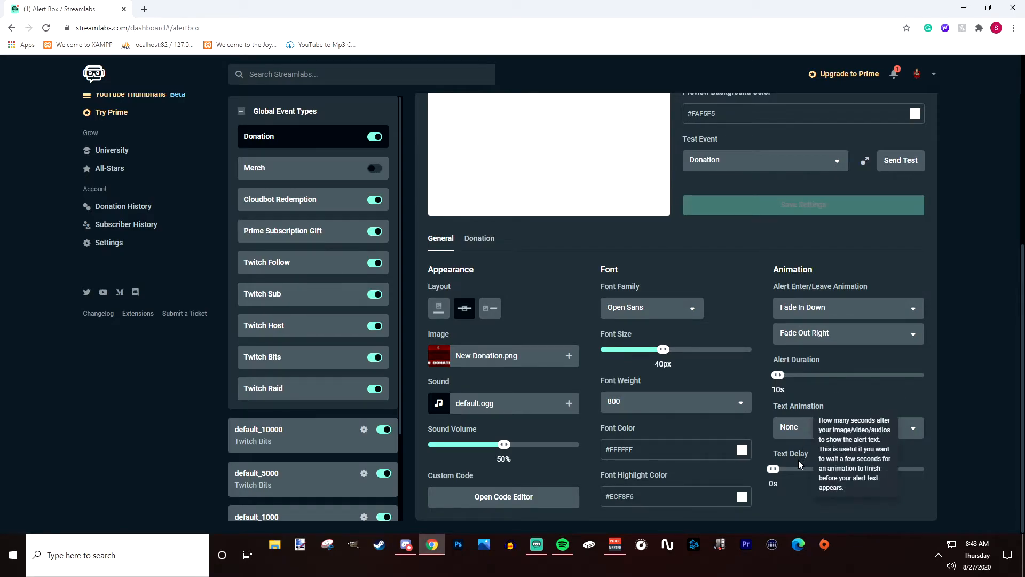
# Open the Prime Subscription Gift alert's settings and send a test of that alert.
pyautogui.scroll(2, 683, 420)
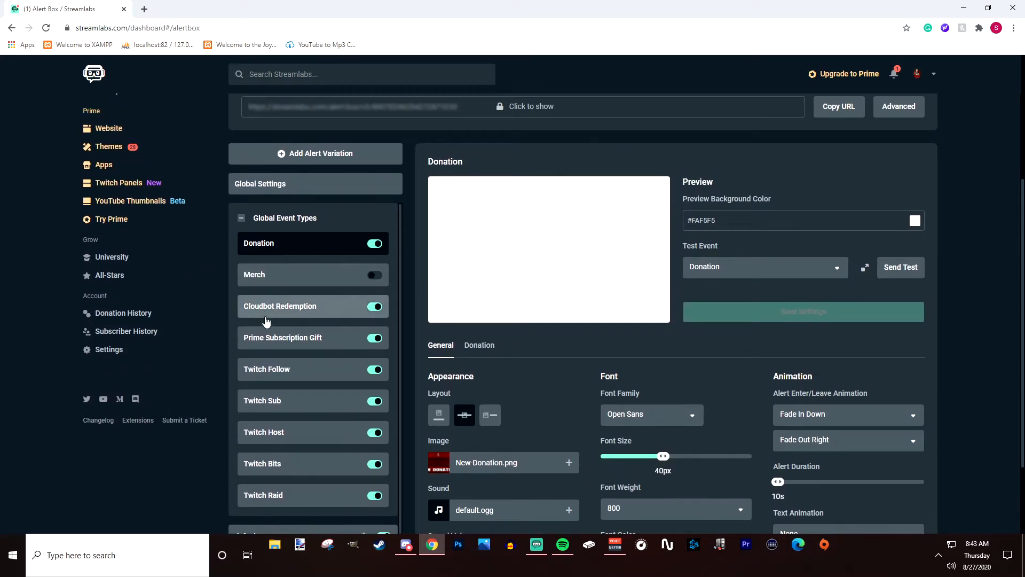
pyautogui.click(259, 344)
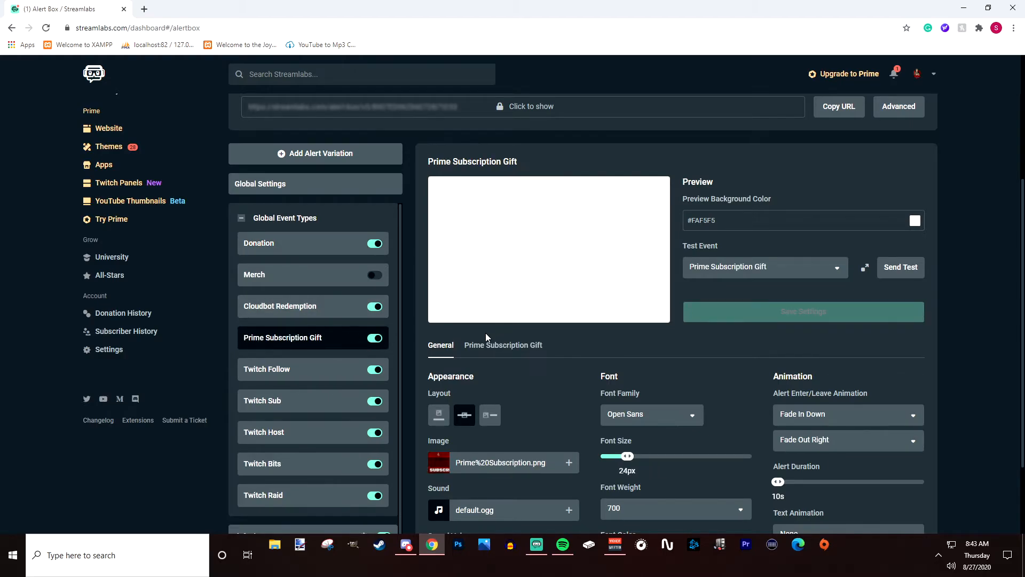
pyautogui.scroll(-1, 485, 334)
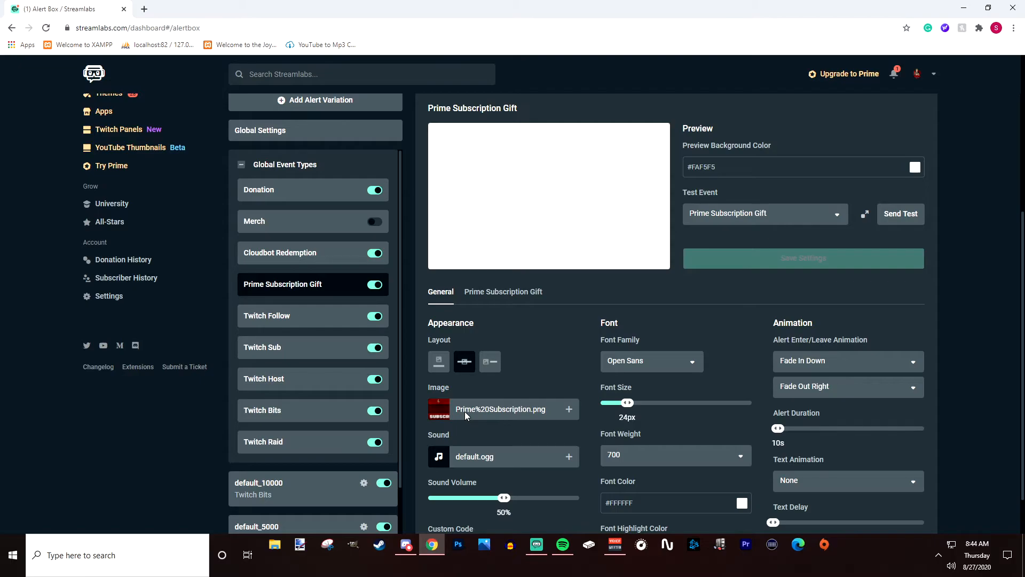
pyautogui.click(901, 214)
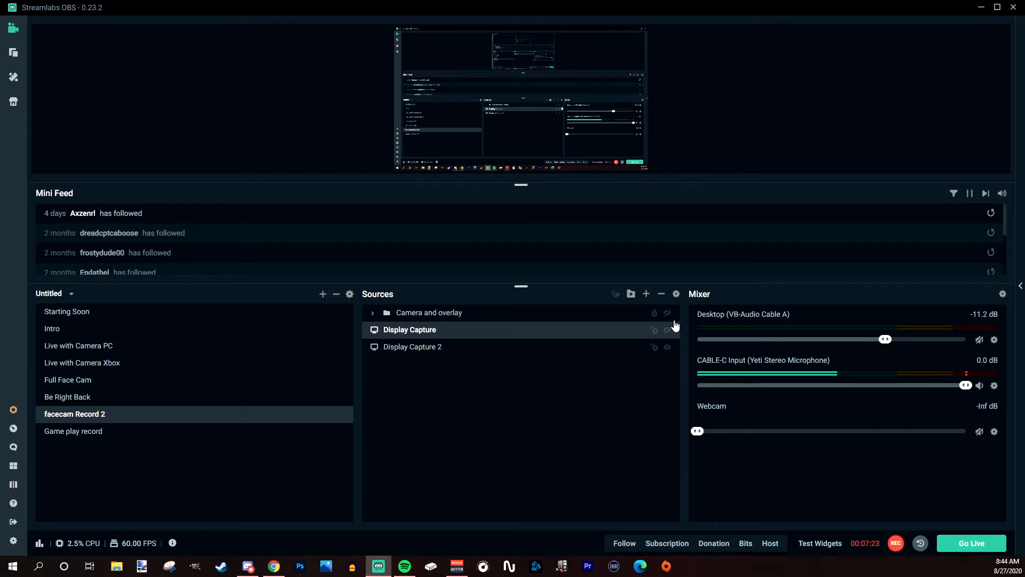
# Add a new Alertbox source named Alertbox to the facecam Record 2 scene and accept its default widget settings.
pyautogui.click(647, 296)
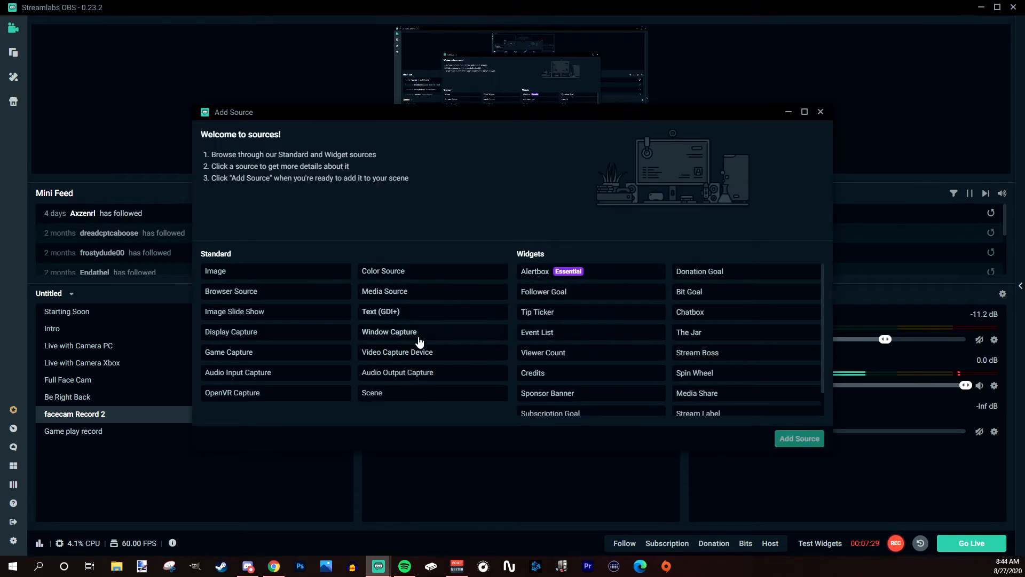
pyautogui.click(552, 274)
pyautogui.click(792, 437)
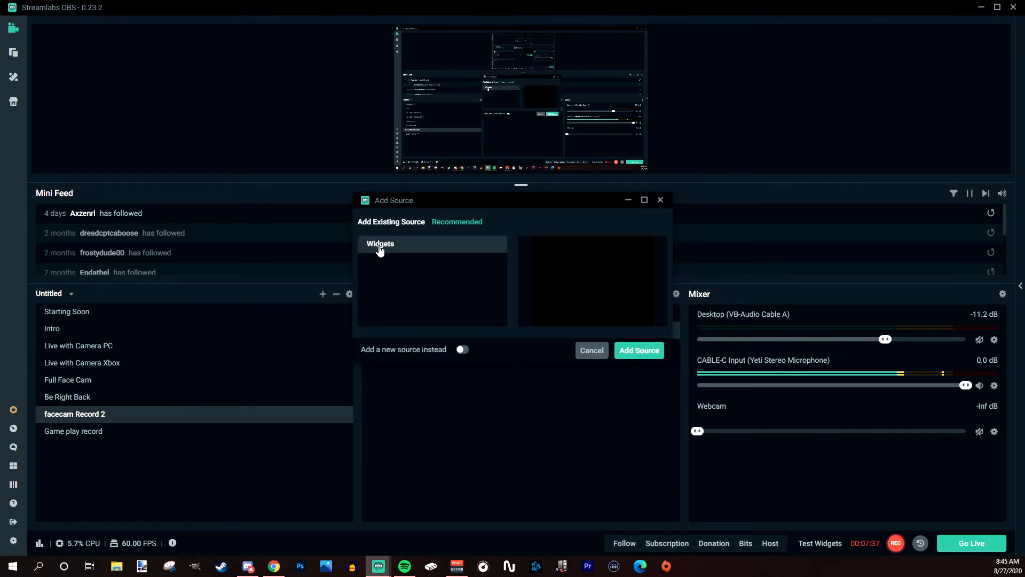
pyautogui.click(462, 350)
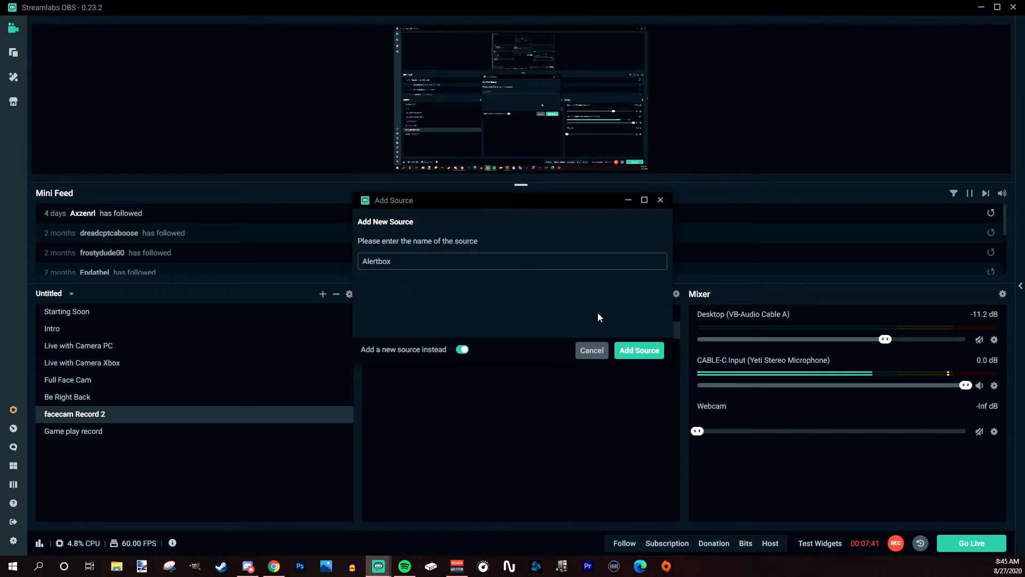
pyautogui.click(646, 350)
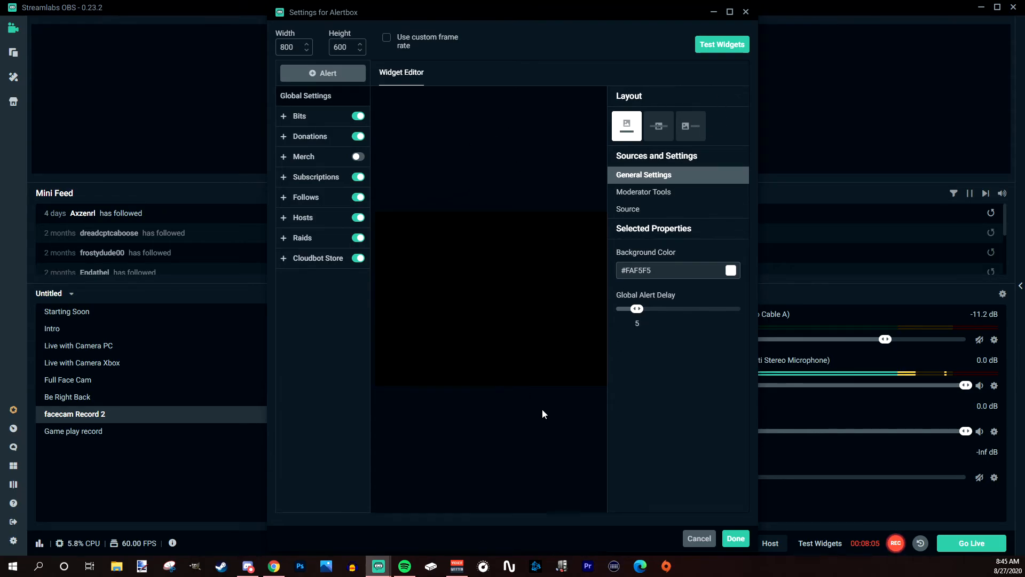
pyautogui.click(736, 538)
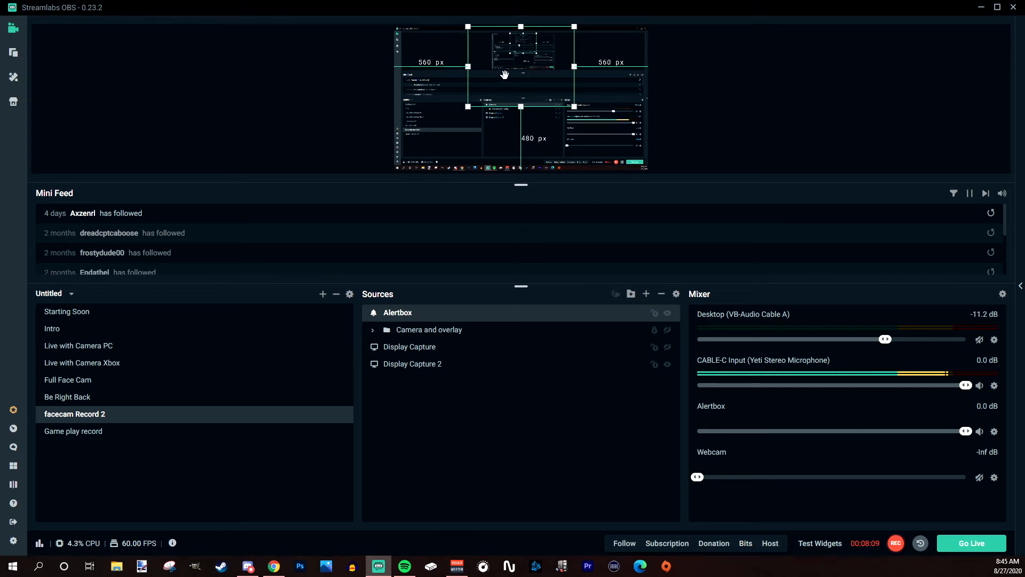
# Move the Alertbox into the upper-right corner of the canvas, 1120 px from its left edge, and send a test follow alert.
pyautogui.moveTo(507, 74); pyautogui.dragTo(549, 84)
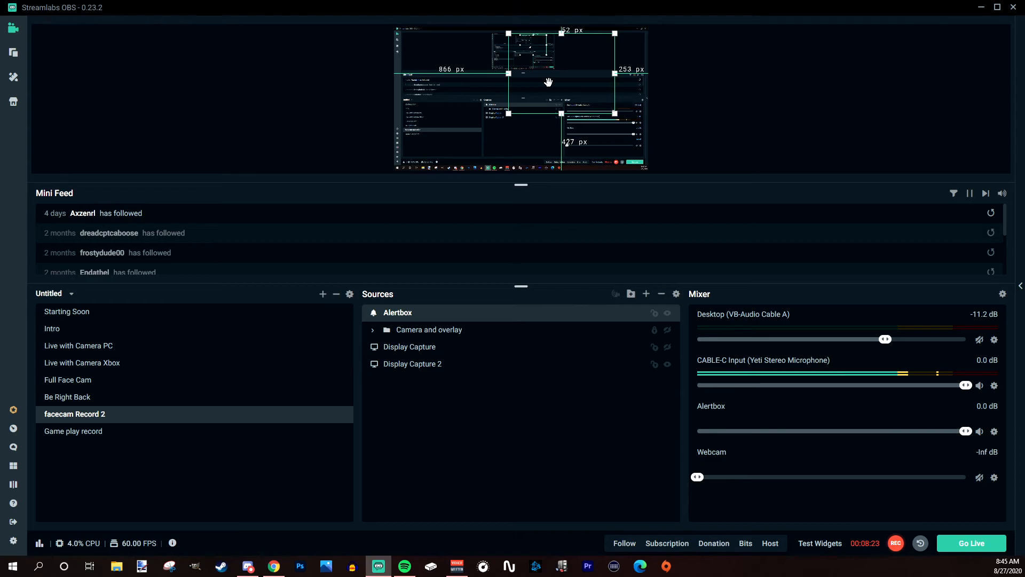
pyautogui.moveTo(549, 72); pyautogui.dragTo(584, 64)
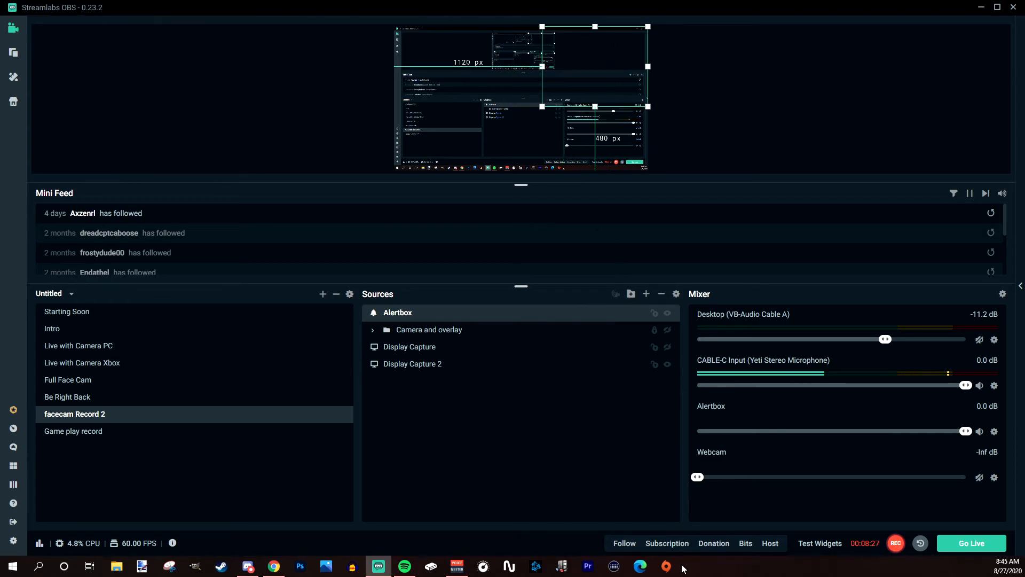
pyautogui.click(816, 545)
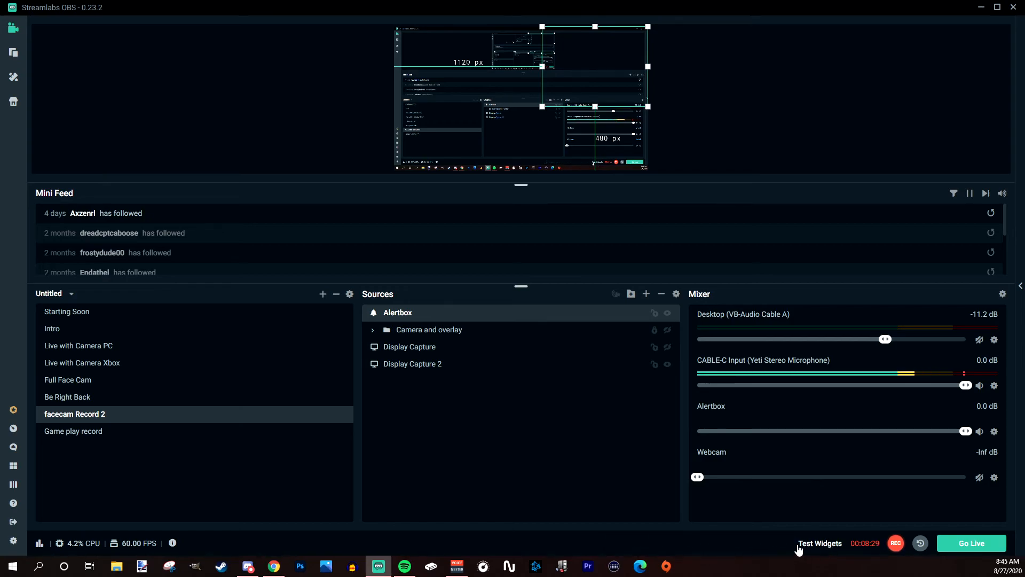
pyautogui.click(808, 547)
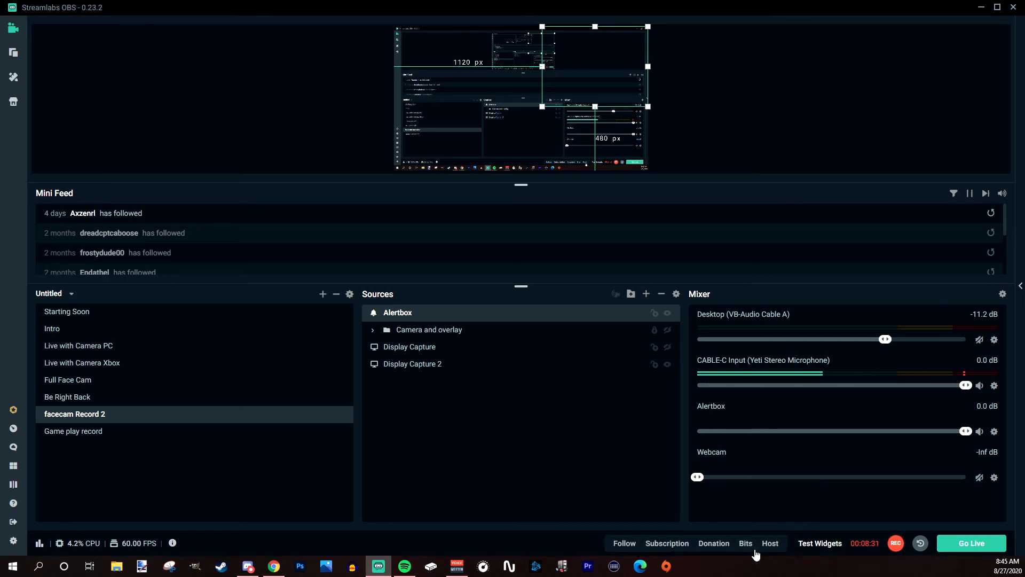
pyautogui.click(624, 543)
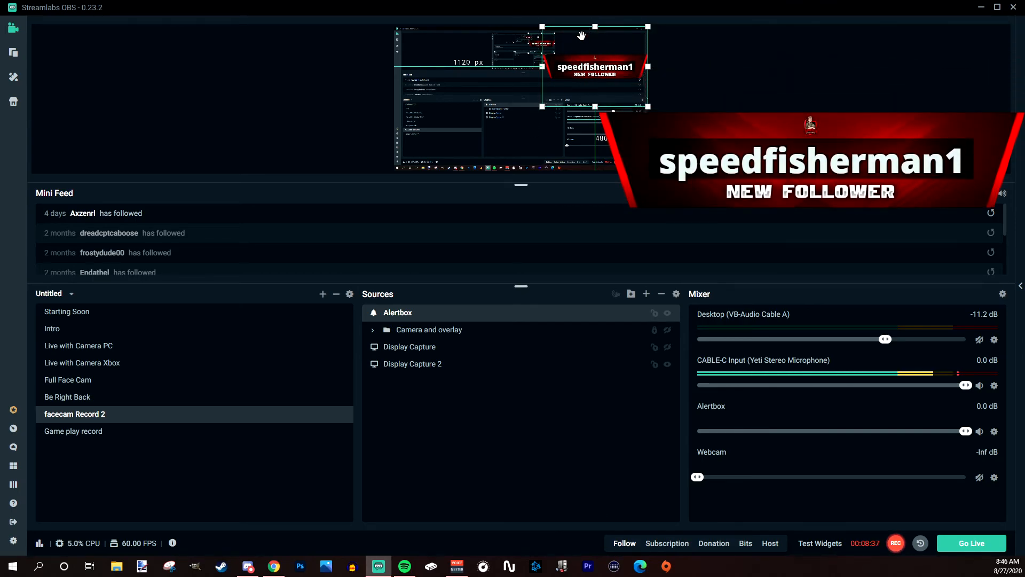
# Raise the Alertbox partly above the canvas, about 684 px from its bottom edge, and test the follow alert again.
pyautogui.moveTo(582, 93); pyautogui.dragTo(586, 65)
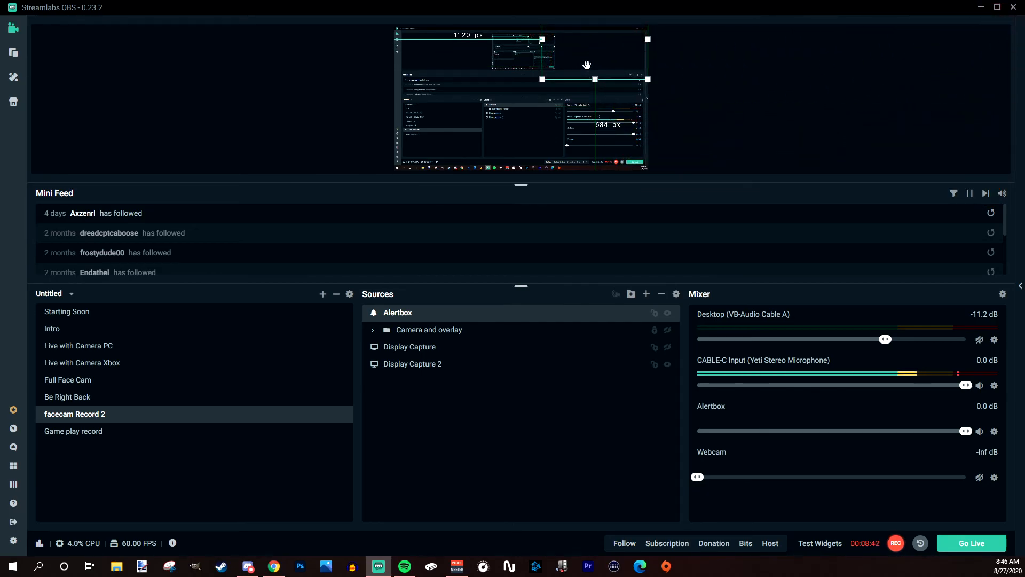
pyautogui.click(630, 544)
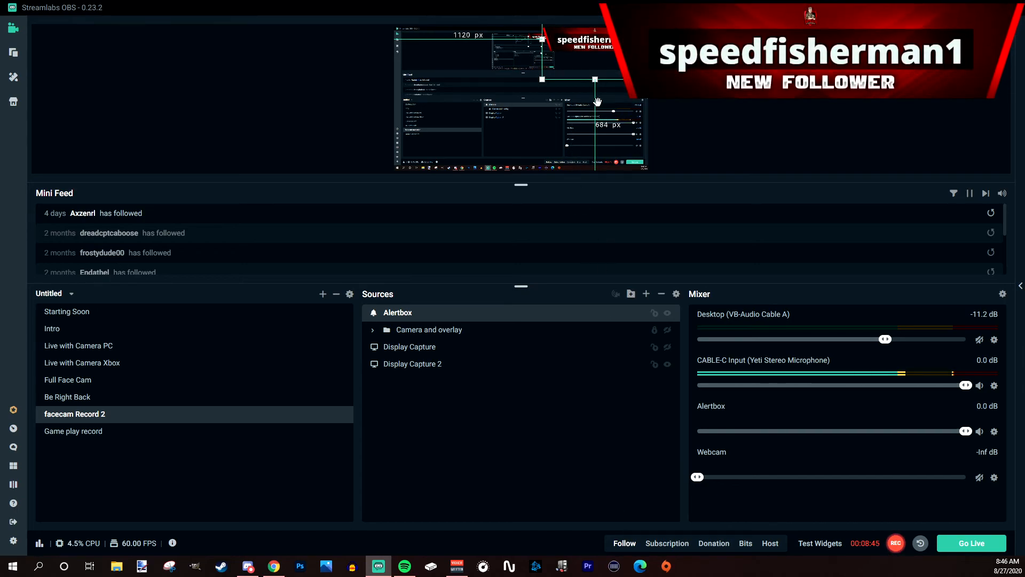